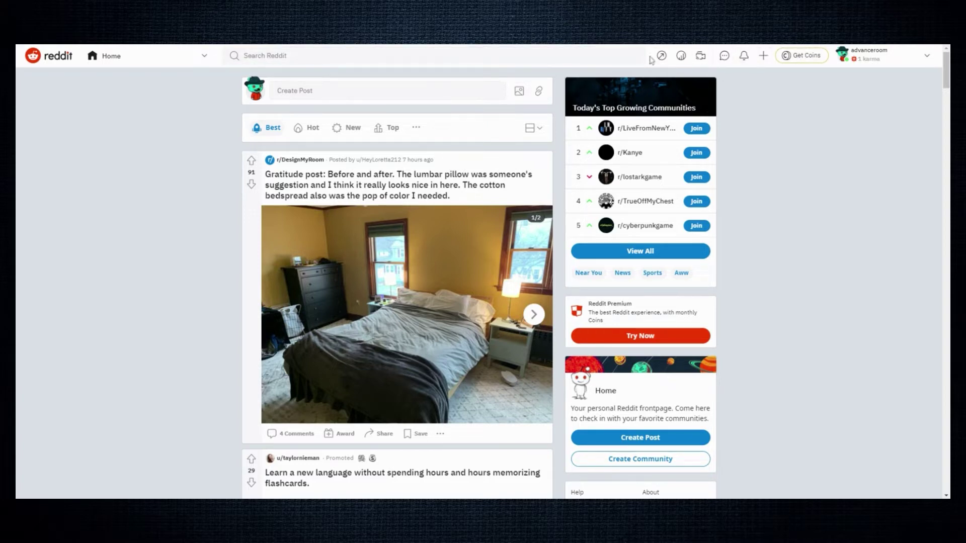
- Start a new text post titled "Add Title here" with the body text "Add text here"
click(764, 57)
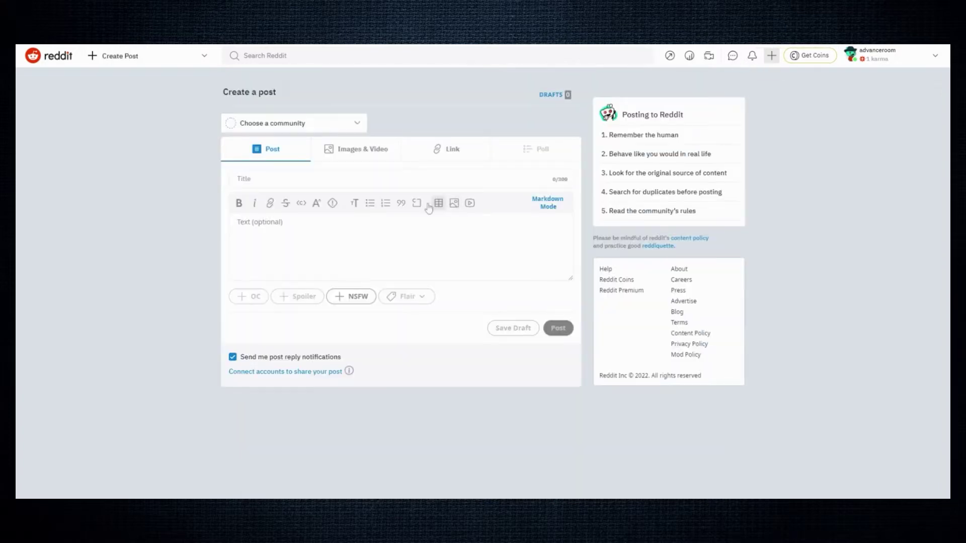
click(530, 176)
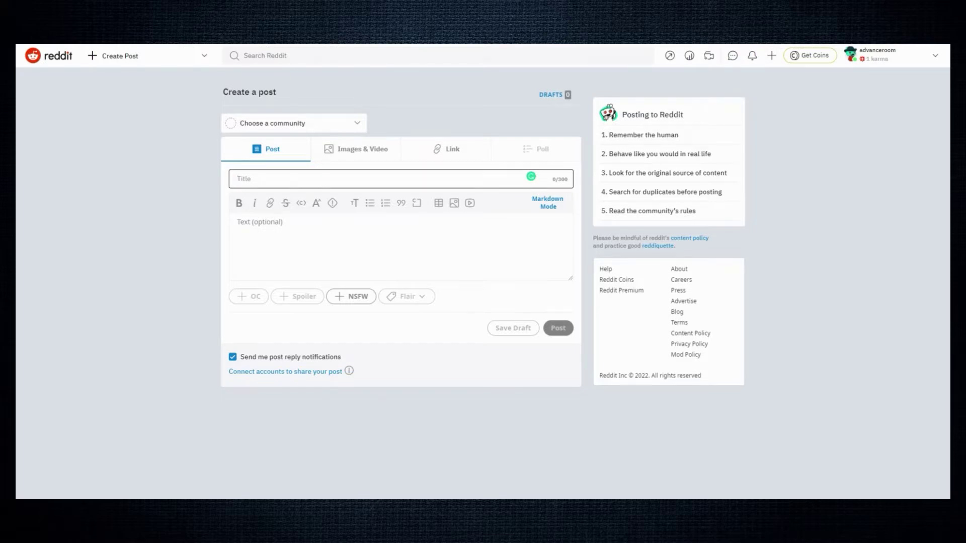
text(Add Title here)
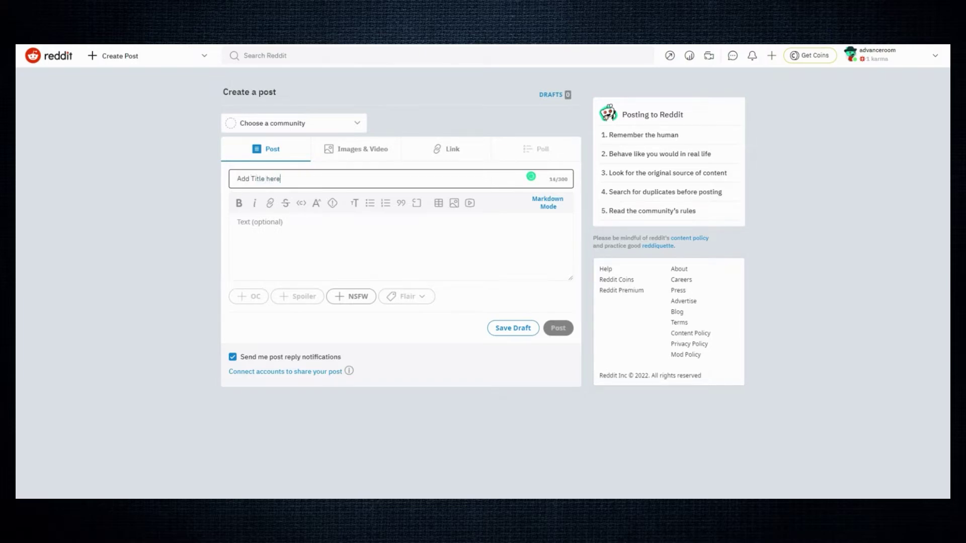
click(237, 221)
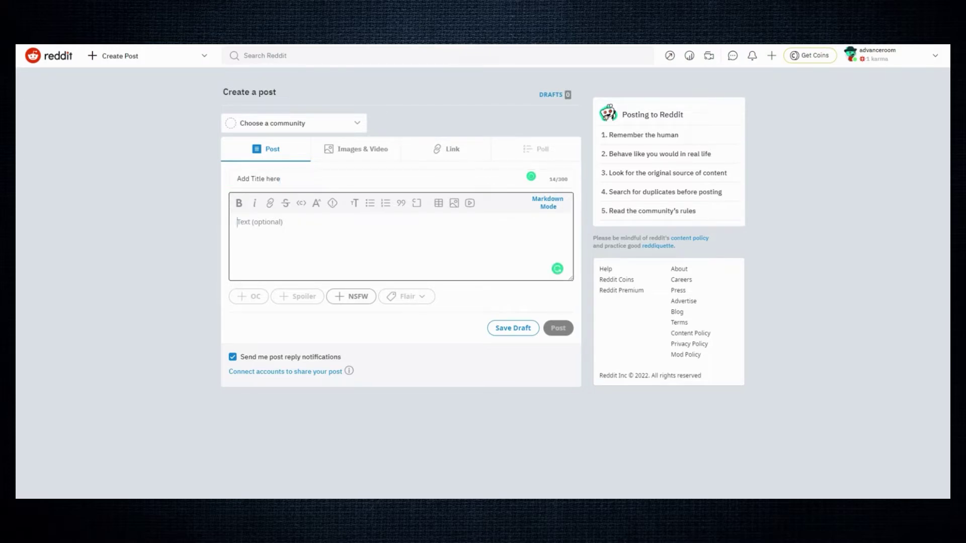
text(Add text here)
- Format the body text "Add text here" as bold and italic
key(shift+Left)
key(shift+Left)
key(shift+Left)
key(shift+Left)
key(shift+Left)
key(shift+Left)
key(shift+Left)
key(shift+Left)
key(shift+Left)
key(shift+Left)
key(shift+Left)
key(shift+Left)
key(shift+Left)
key(Right)
key(shift+Home)
click(257, 205)
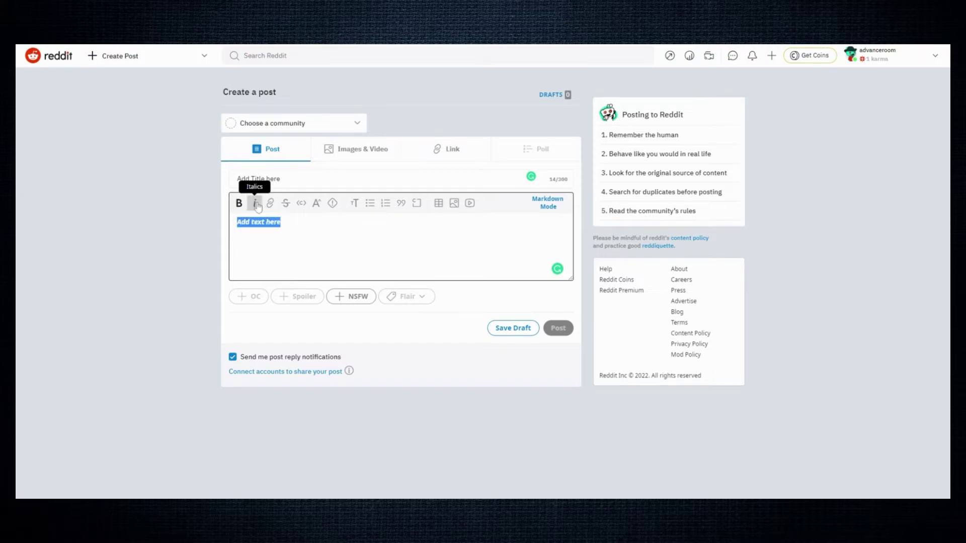
key(Right)
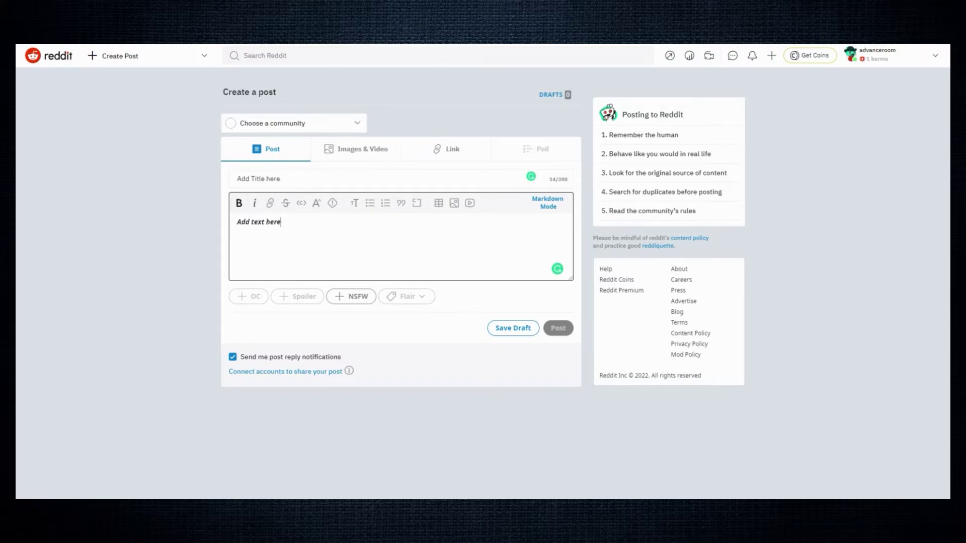
- View the link insertion fields for the whole body text, and dismiss them without adding a link
key(shift+Home)
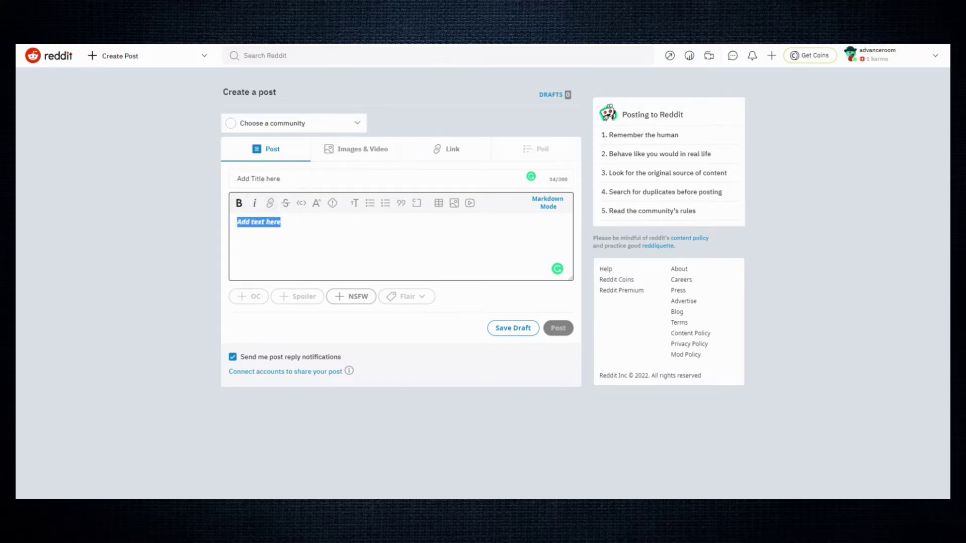
click(271, 204)
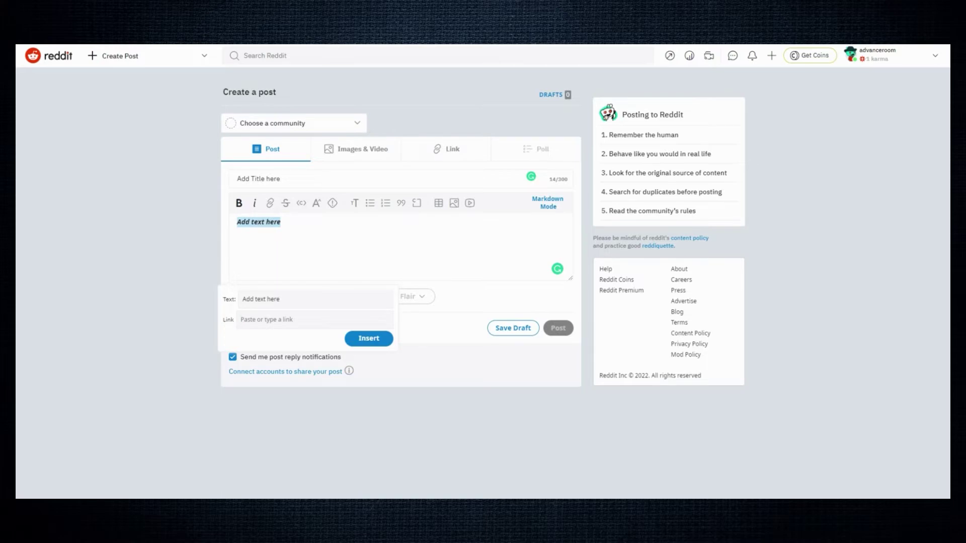
key(Escape)
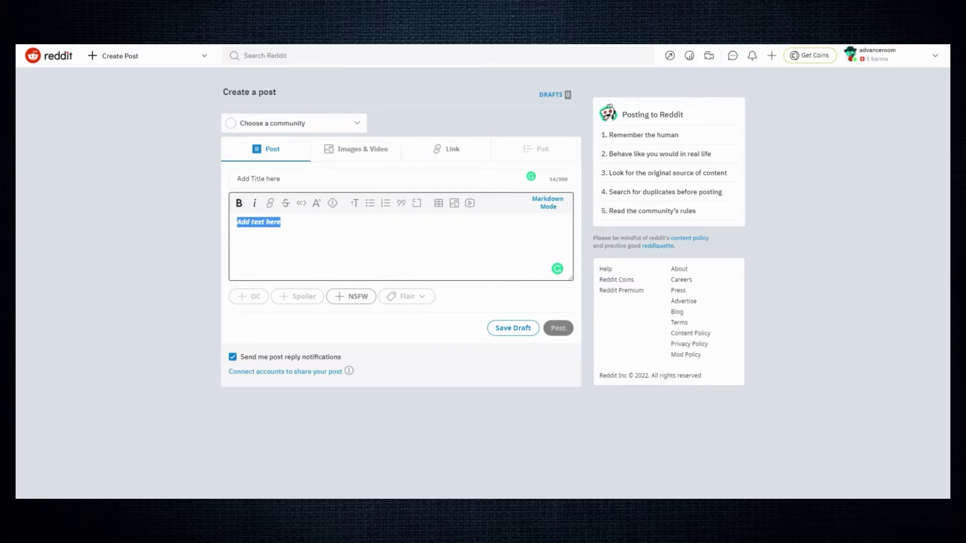
- Try the heading, bulleted list, numbered list and quote block formats on the body text
click(354, 203)
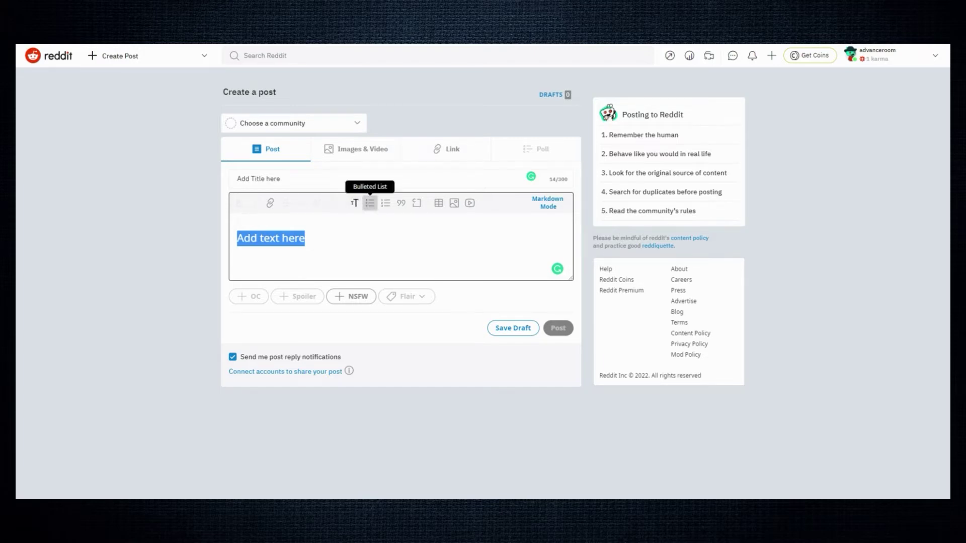
click(370, 203)
click(388, 206)
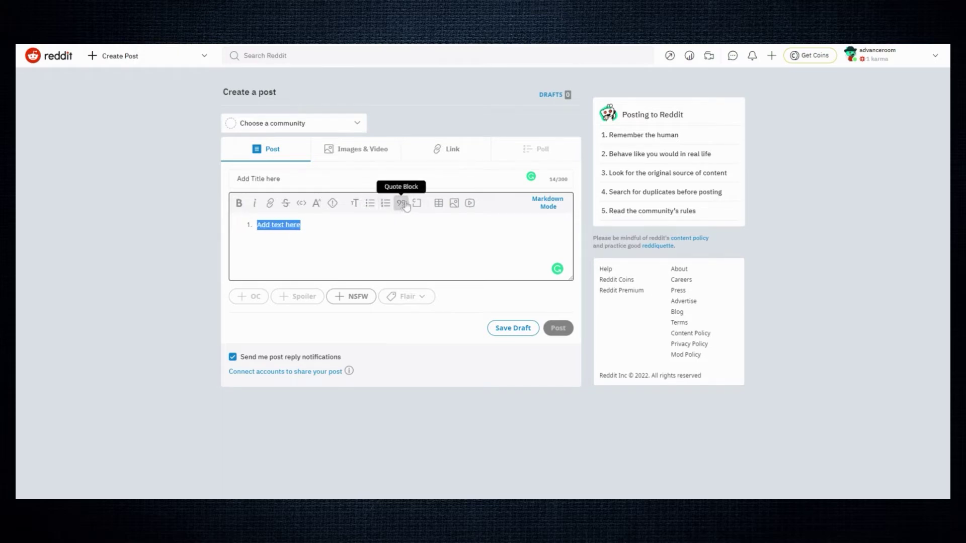
click(402, 204)
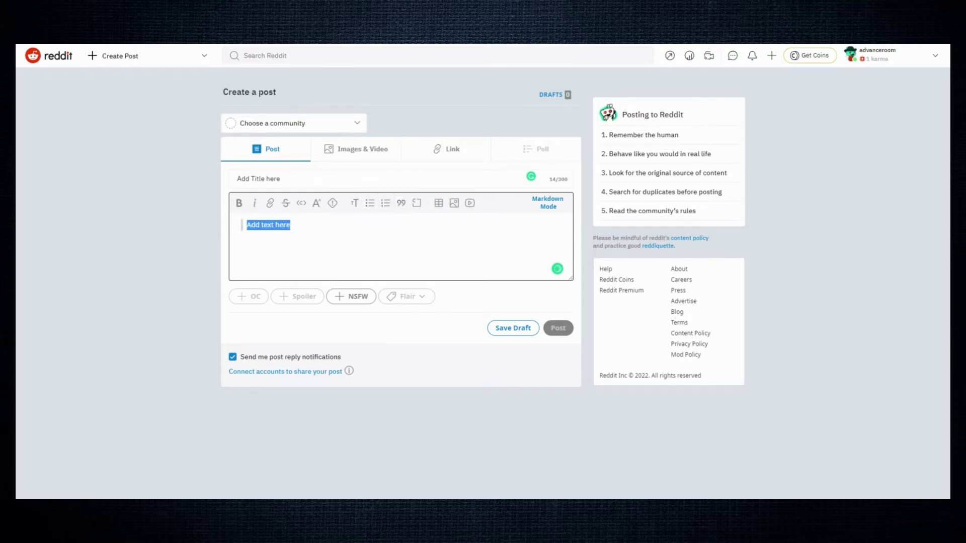
click(237, 244)
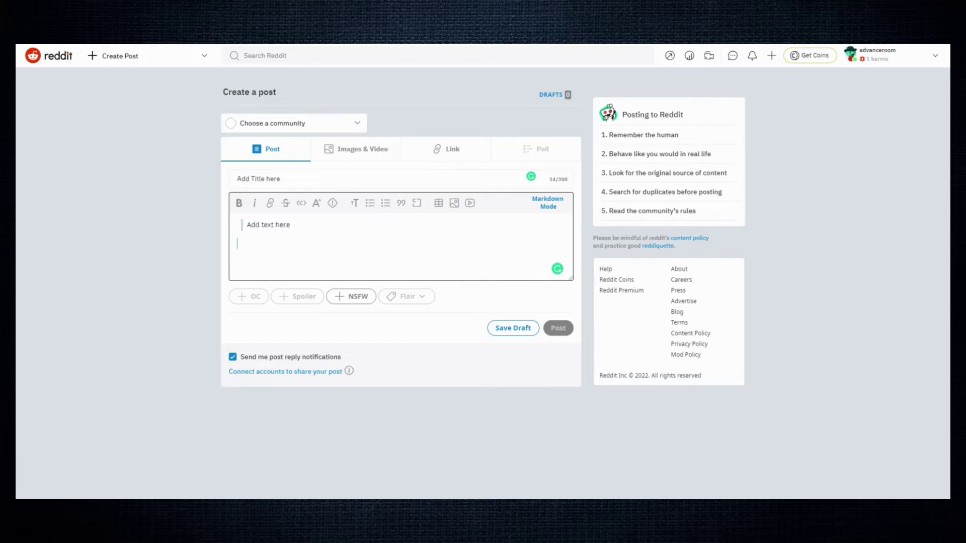
- Format the body text "Add text here" as a code block and place the cursor below it
drag(291, 225, 246, 225)
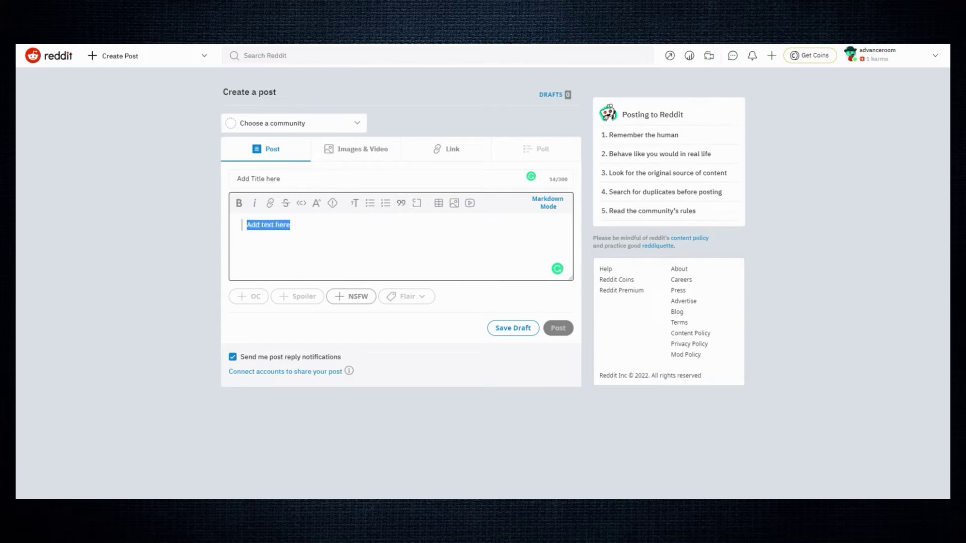
click(417, 203)
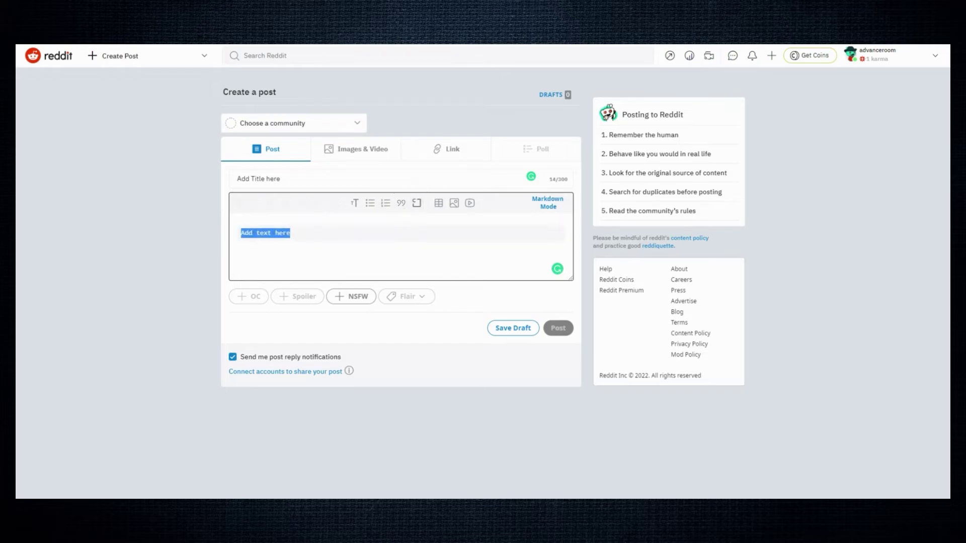
click(238, 260)
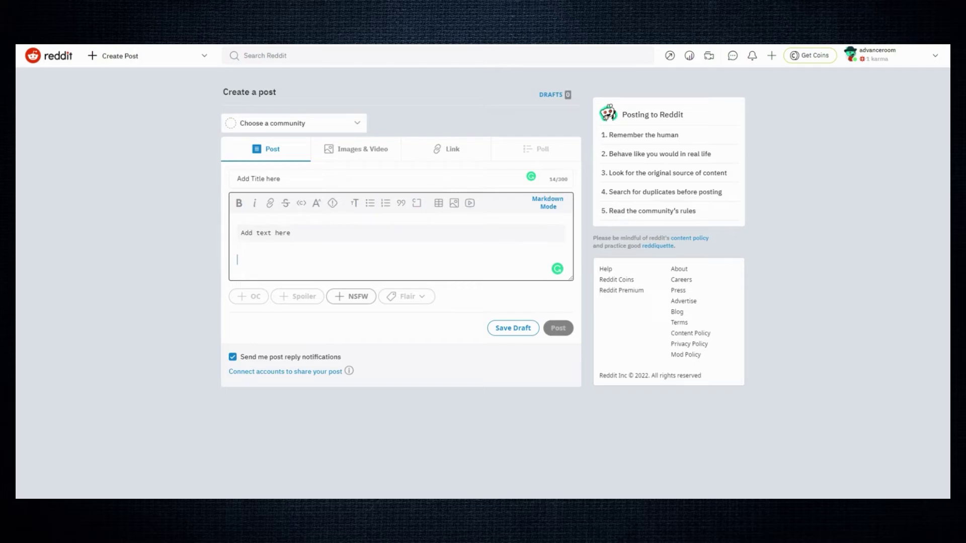
- Insert an empty three-column table below the code block in the post body
click(440, 204)
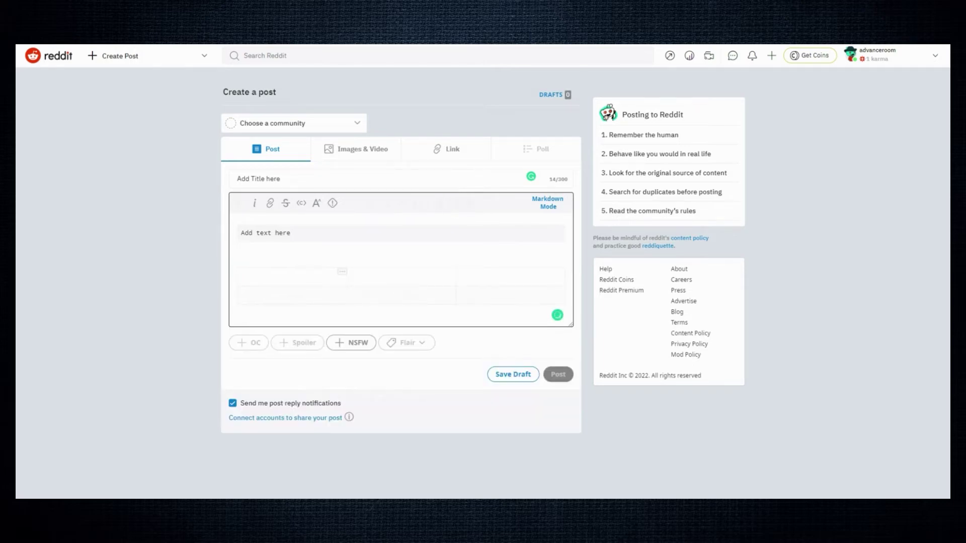
click(342, 272)
click(454, 205)
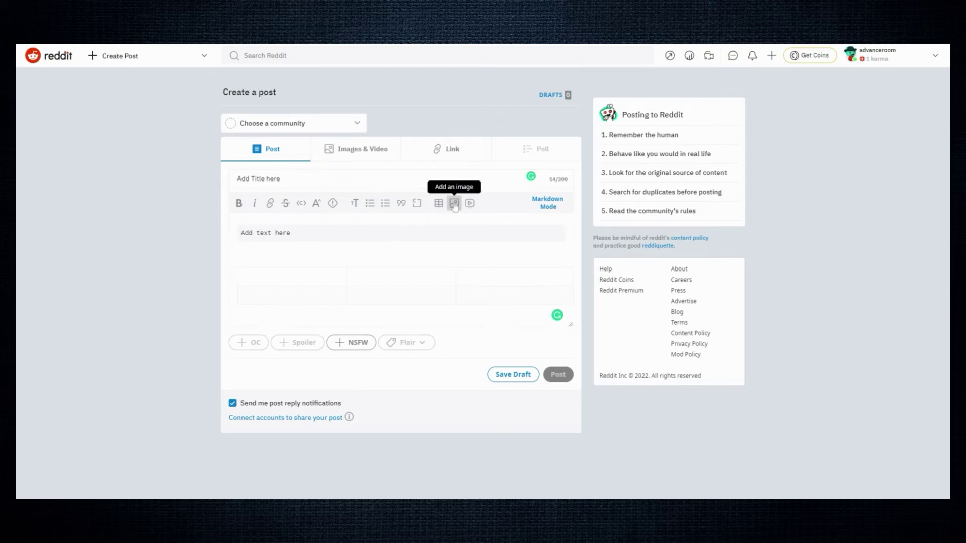
click(460, 304)
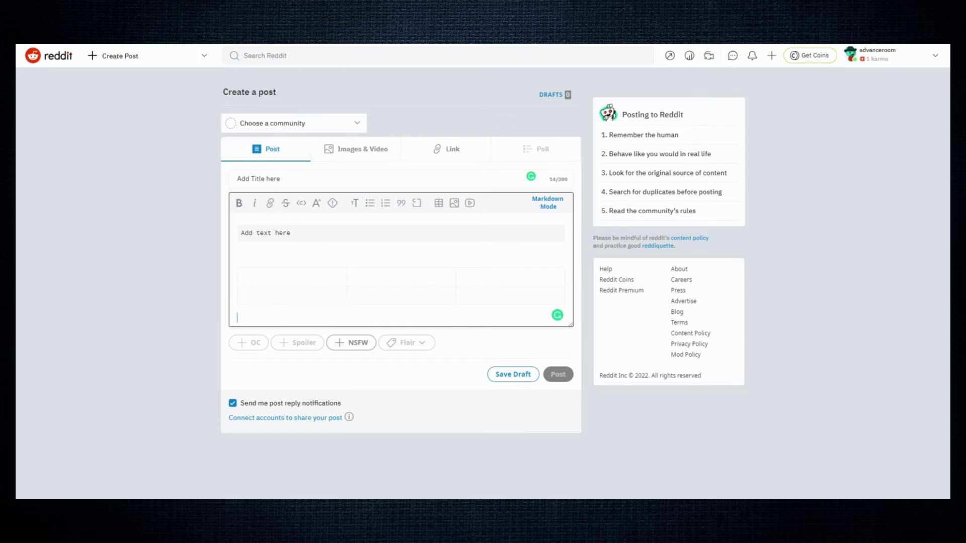
- Examine the title, upload and URL fields of the Images & Video and Link post types
click(367, 155)
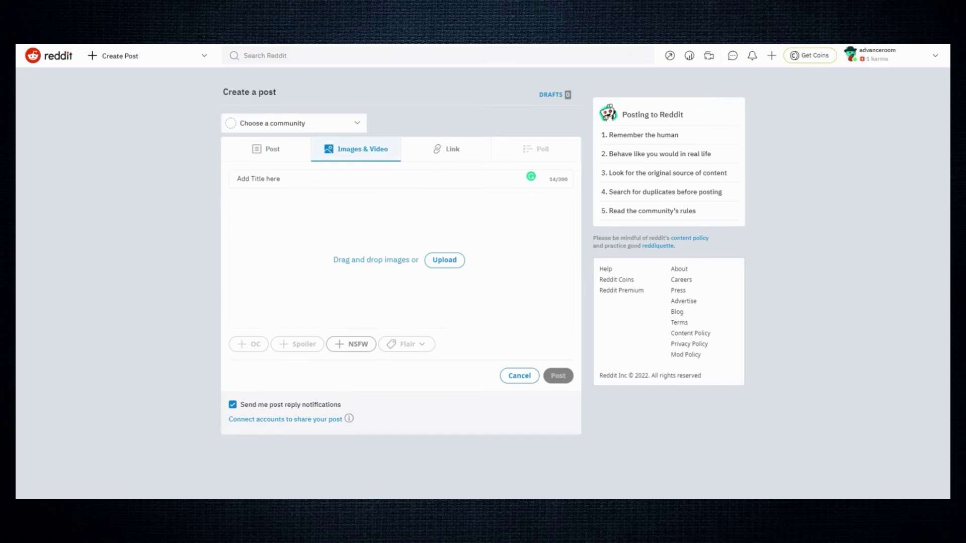
click(282, 179)
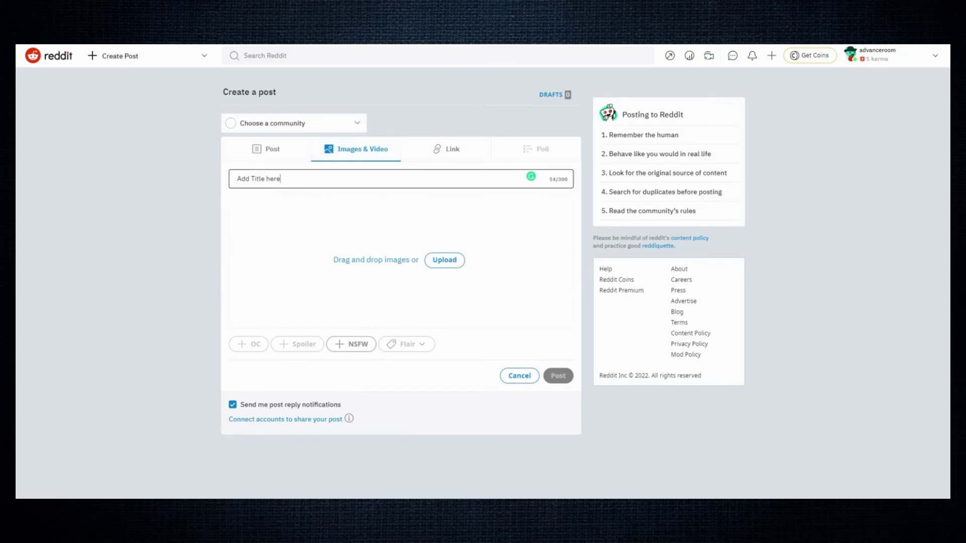
click(459, 155)
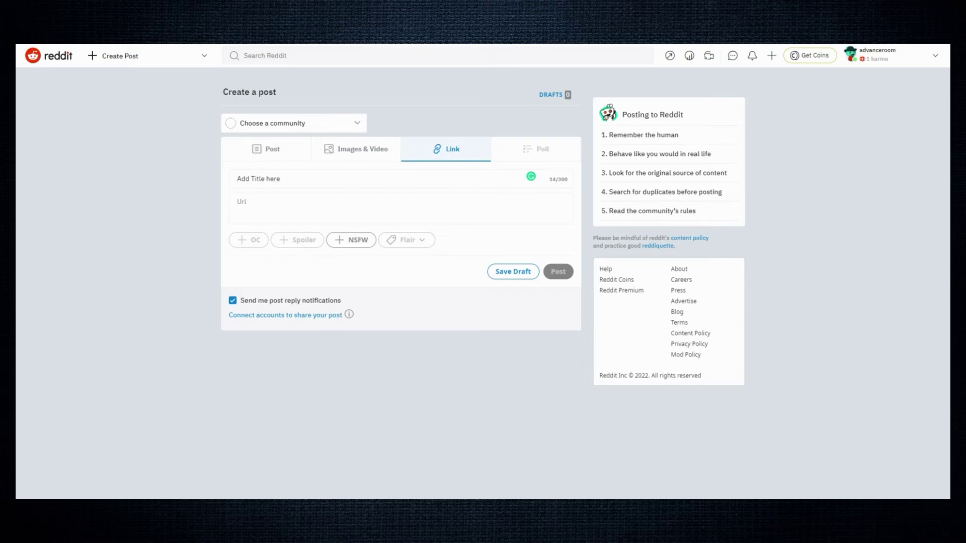
drag(237, 178, 280, 179)
click(241, 202)
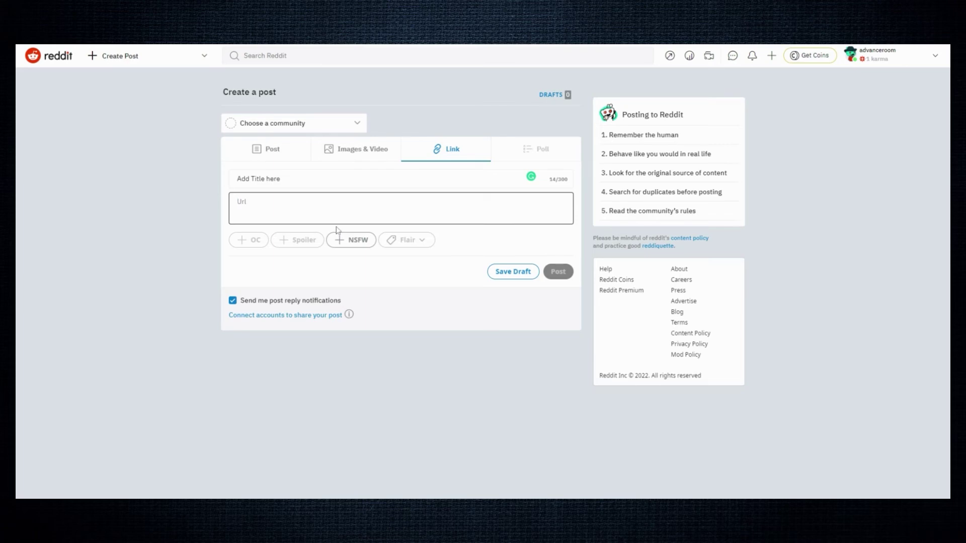
- Return to the text post and choose r/HomeImprovement as the community to post in
click(265, 151)
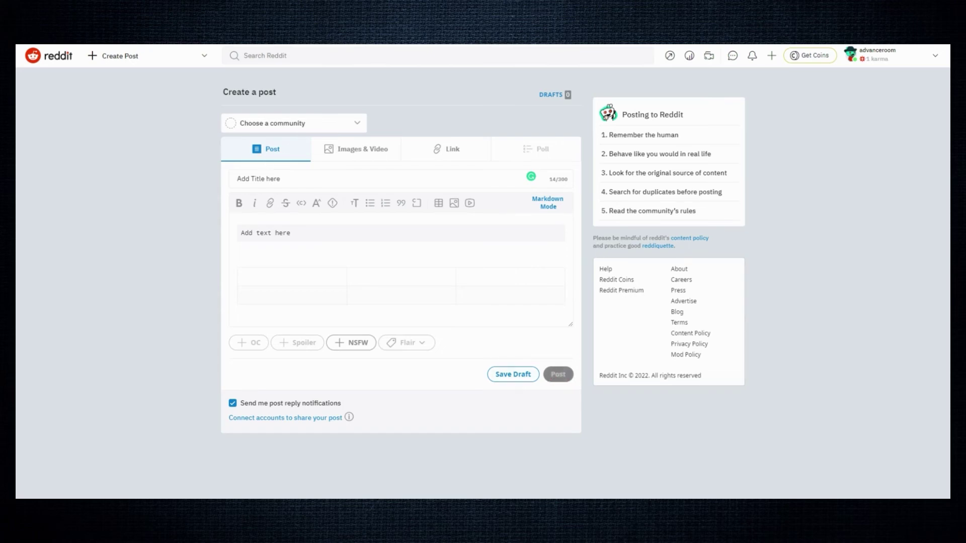
click(359, 125)
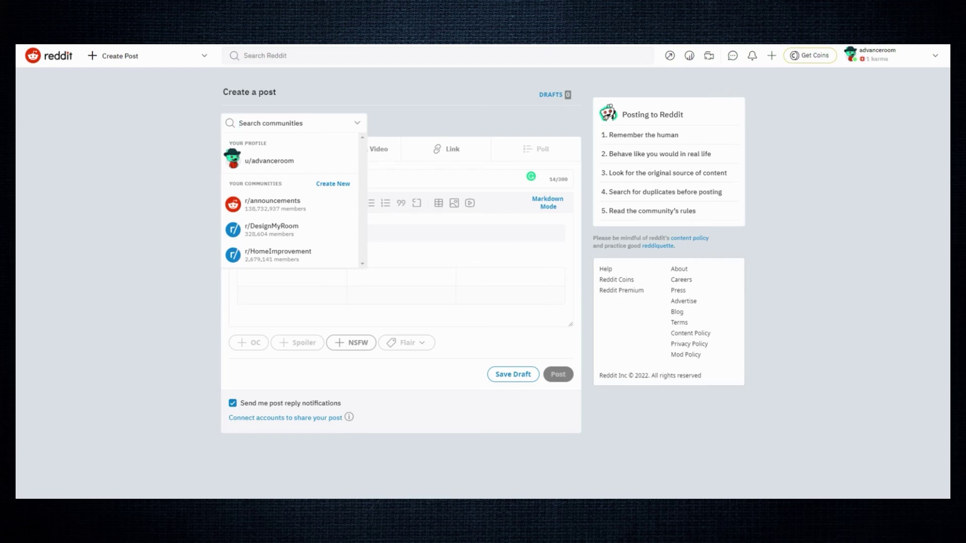
click(277, 252)
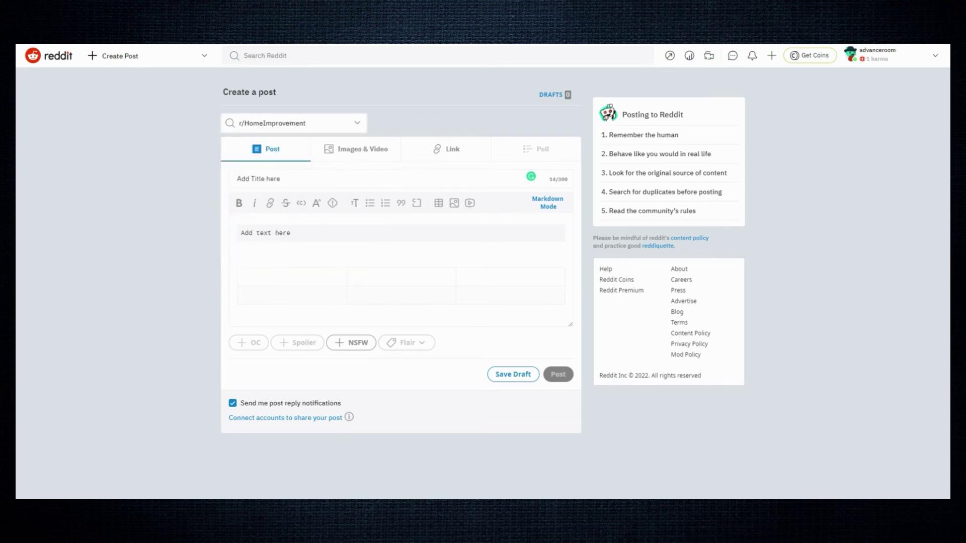